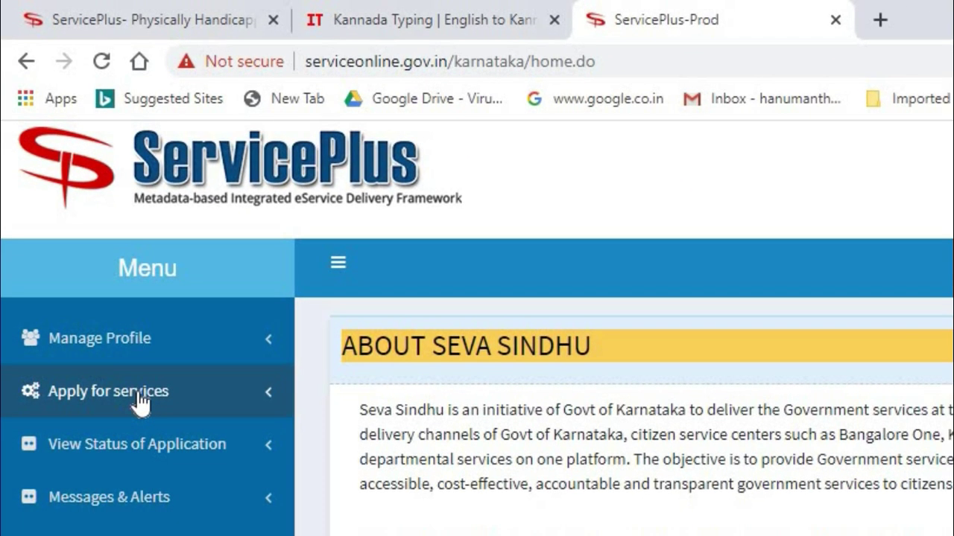
# List all available services and filter them by searching 'HANDI'.
pyautogui.click(140, 399)
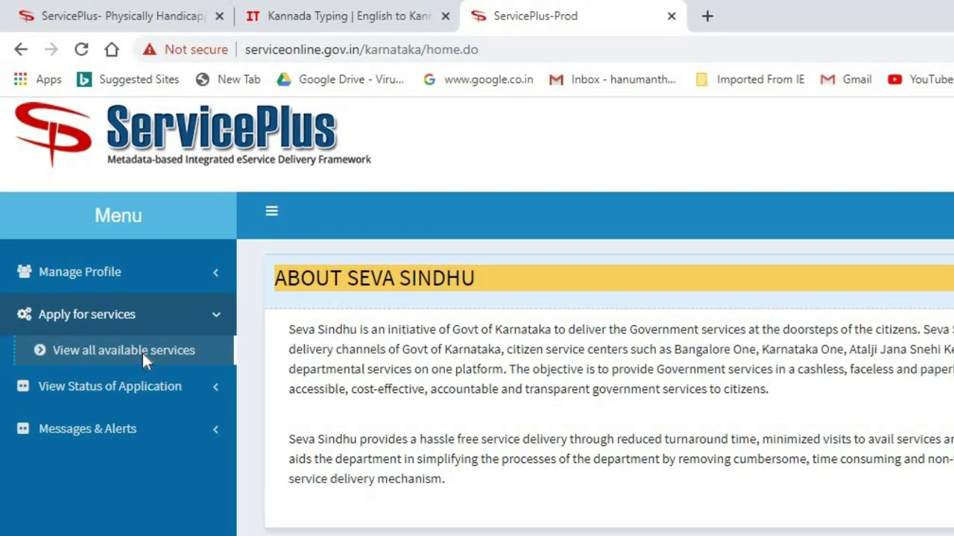
pyautogui.click(181, 450)
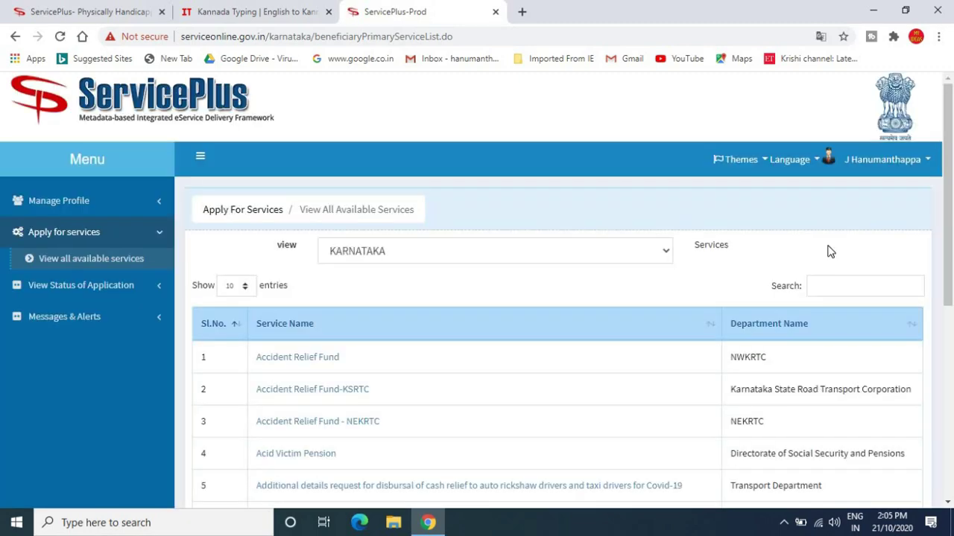
pyautogui.click(839, 289)
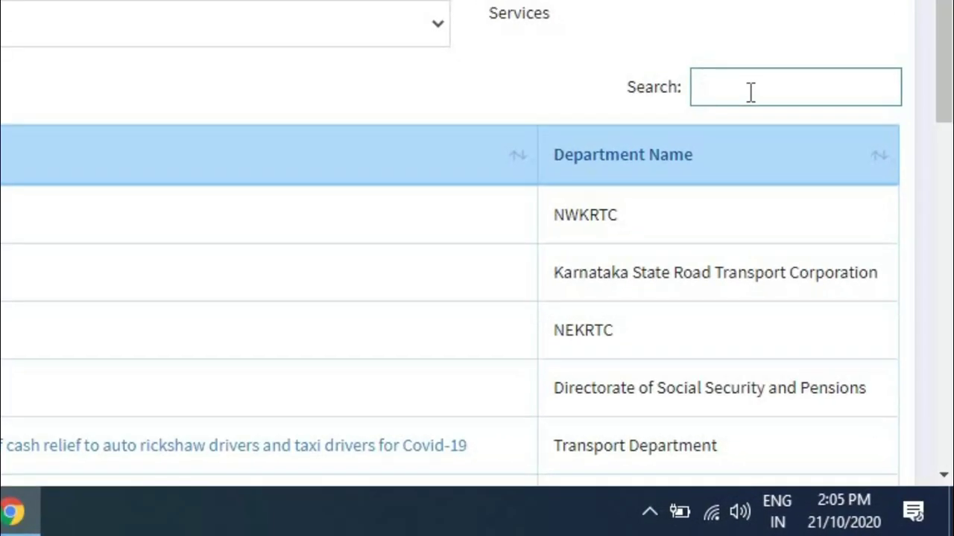
pyautogui.write('HAND')
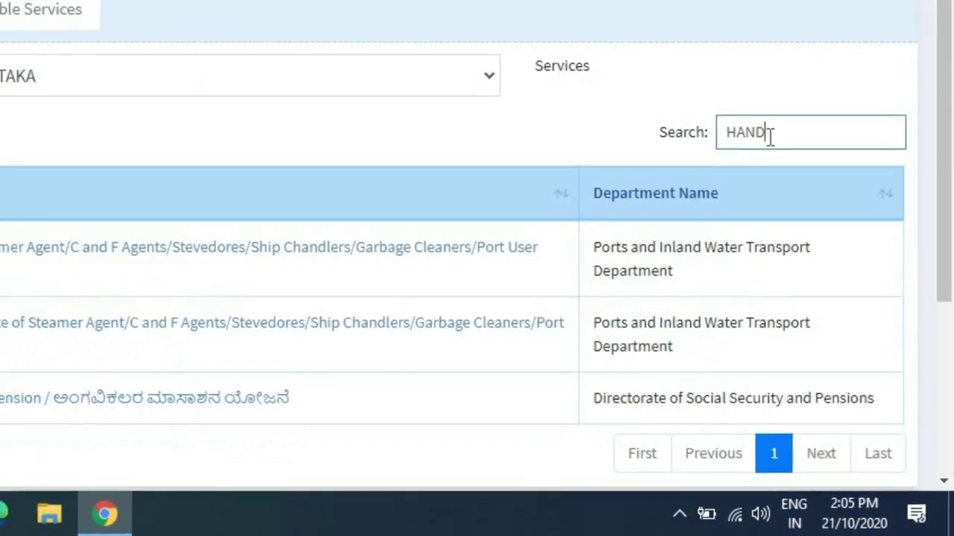
pyautogui.write('I')
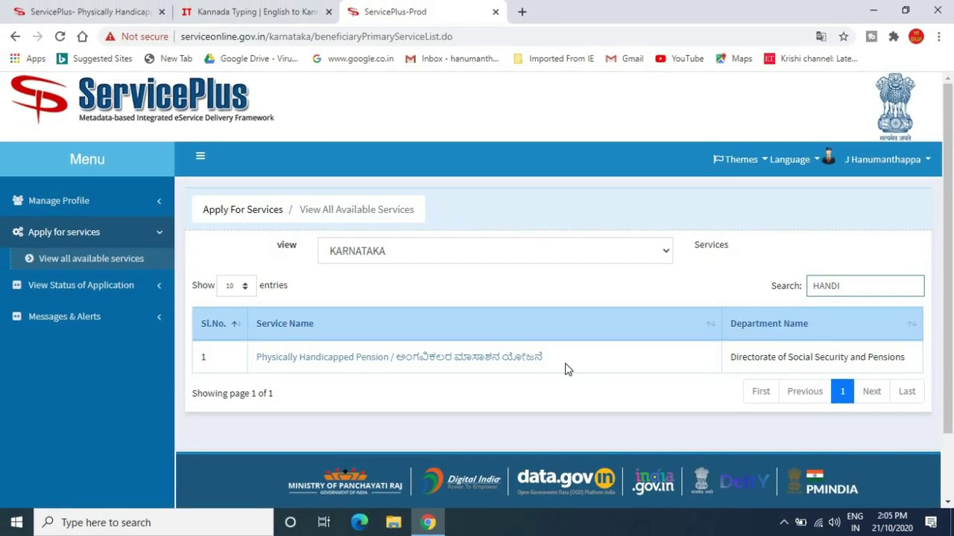
# Open the Physically Handicapped Pension form from the filtered list and scroll down through it.
pyautogui.click(442, 359)
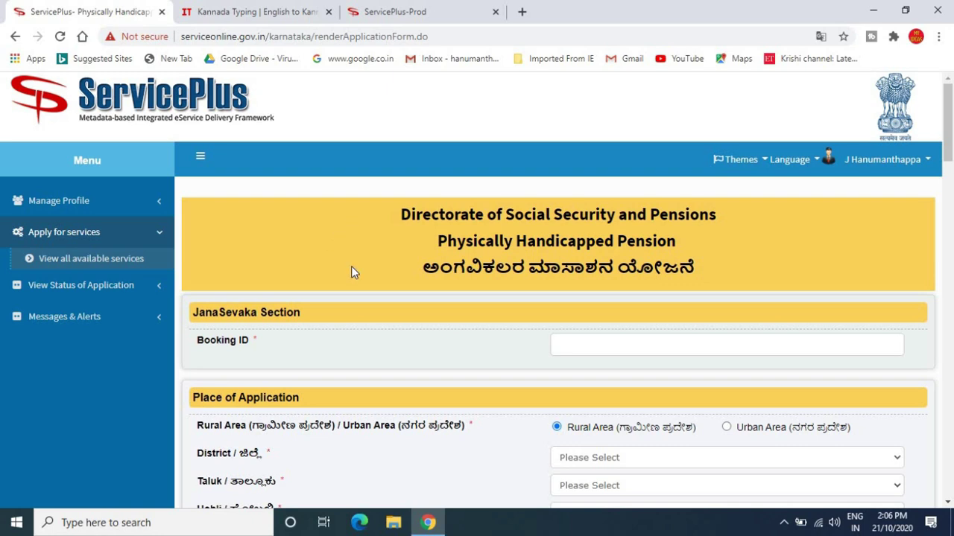
pyautogui.scroll(-1, 354, 272)
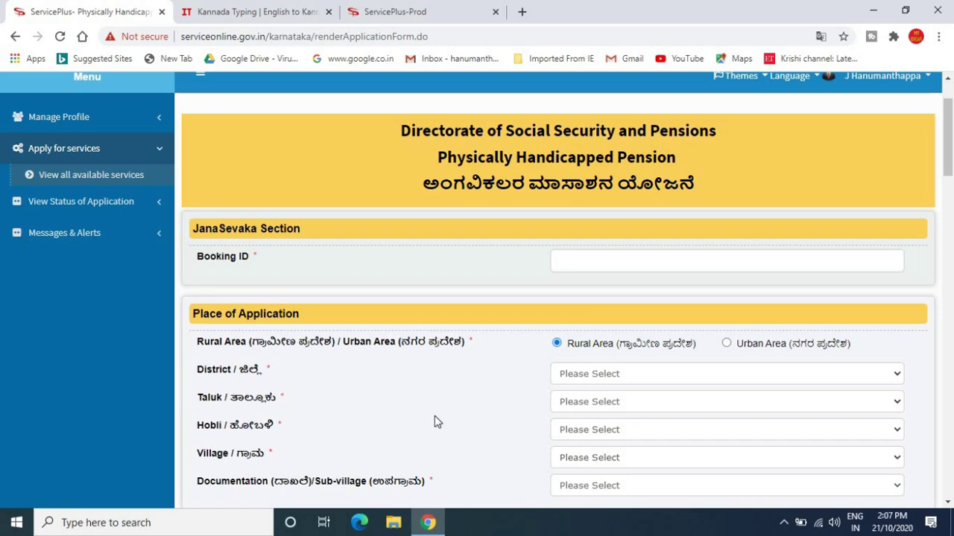
pyautogui.scroll(-3, 436, 423)
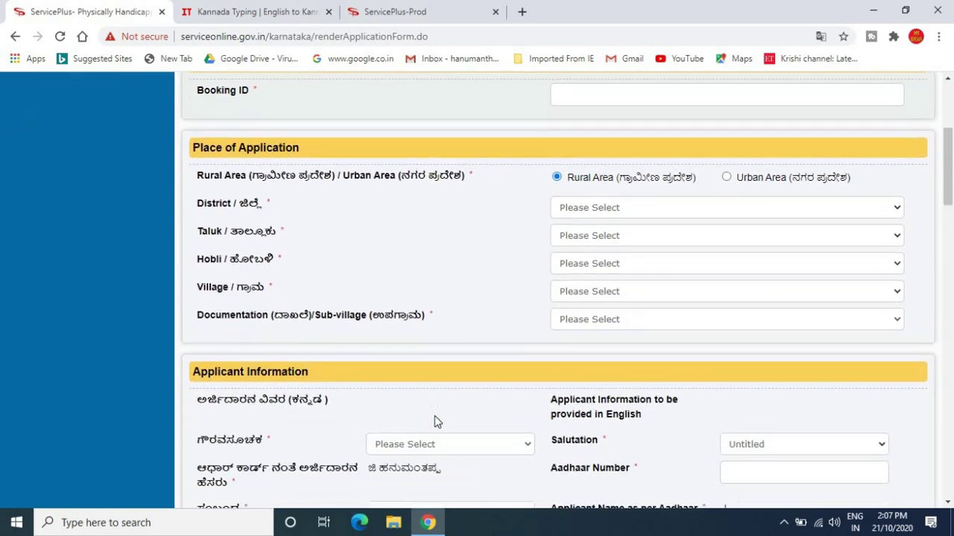
# Paste the applicant's Aadhaar number, dismiss the consent notice, and leave Salutation as Untitled.
pyautogui.scroll(-2, 436, 423)
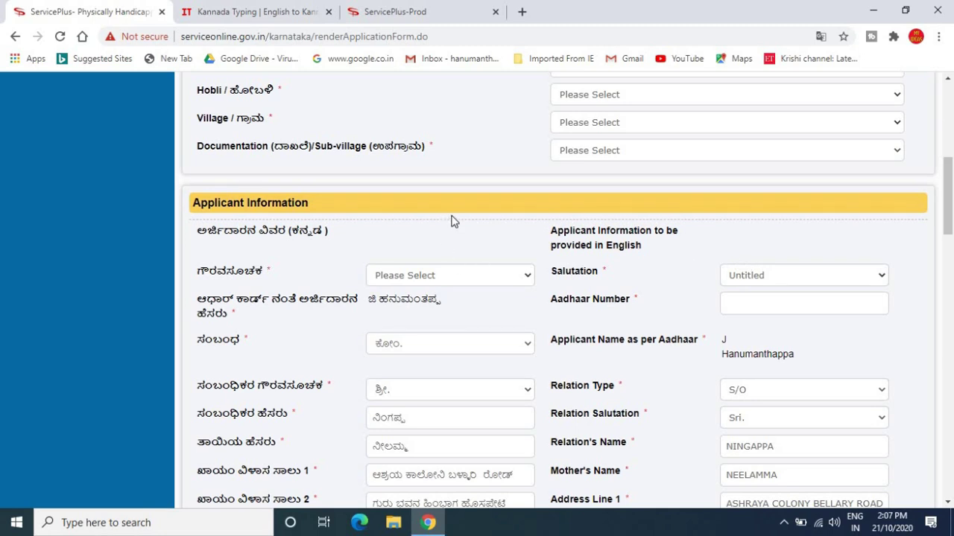
pyautogui.hotkey('ctrl', 'v')
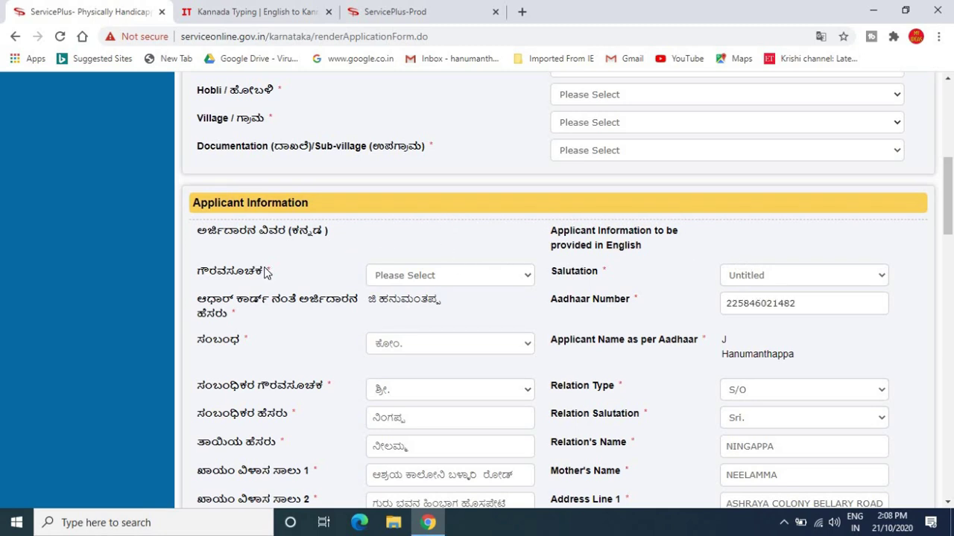
pyautogui.click(428, 277)
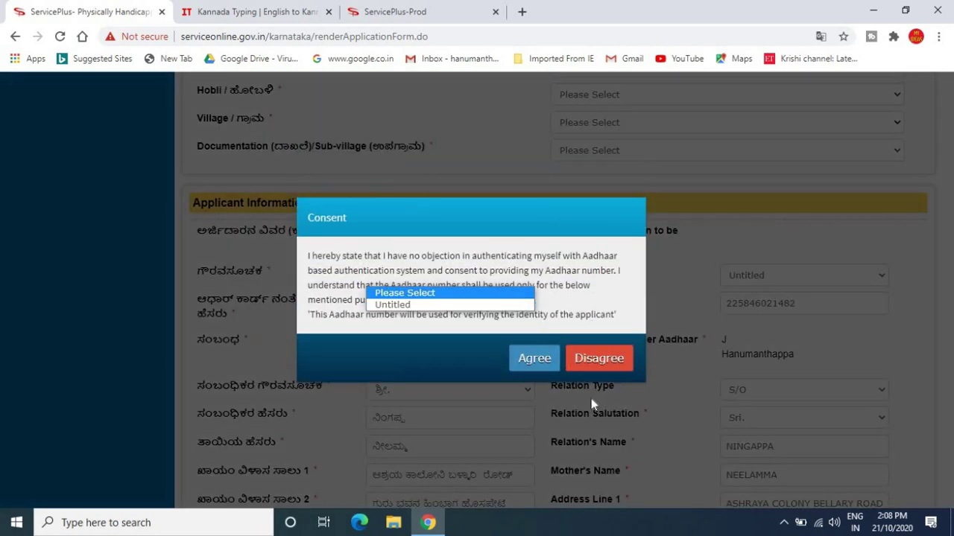
pyautogui.click(534, 359)
pyautogui.click(755, 279)
pyautogui.click(755, 279)
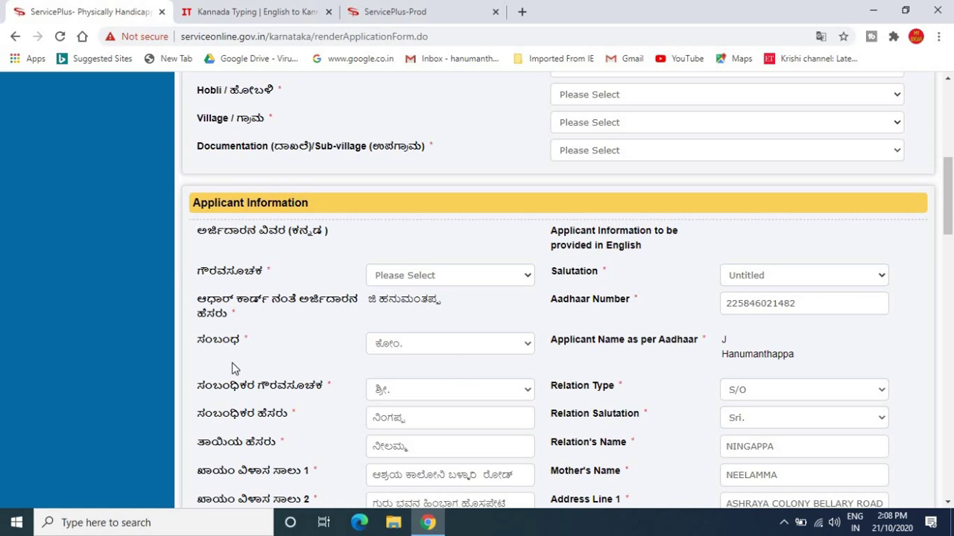
pyautogui.click(435, 350)
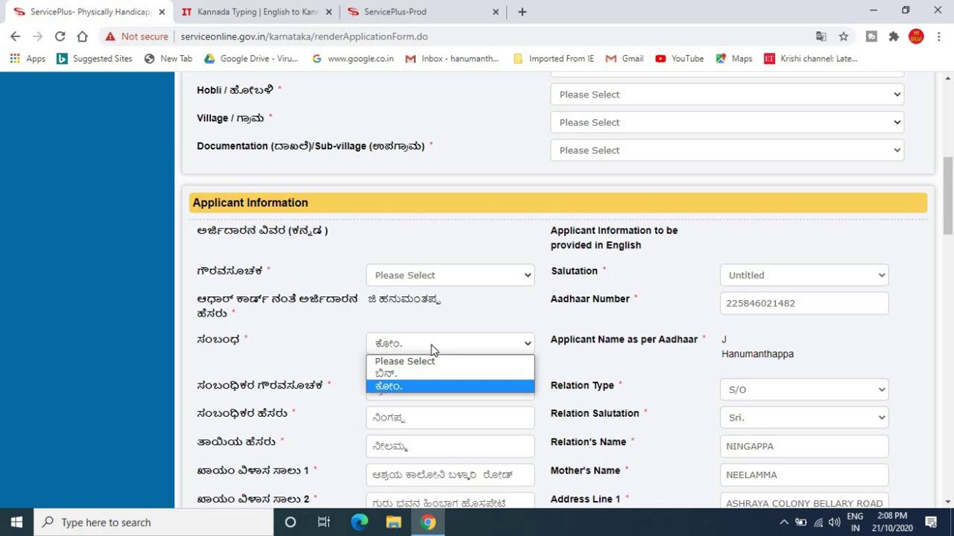
pyautogui.click(431, 347)
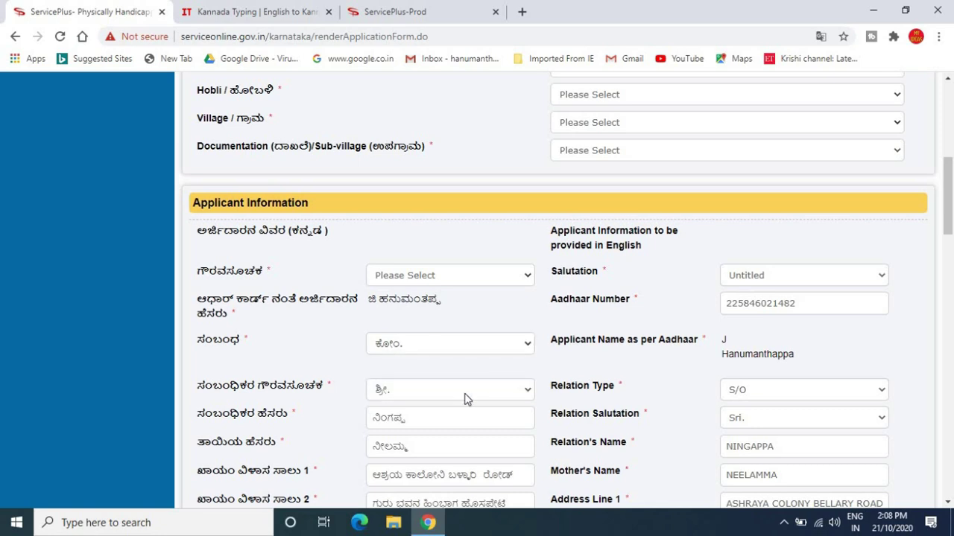
pyautogui.click(434, 392)
pyautogui.click(436, 395)
pyautogui.click(784, 398)
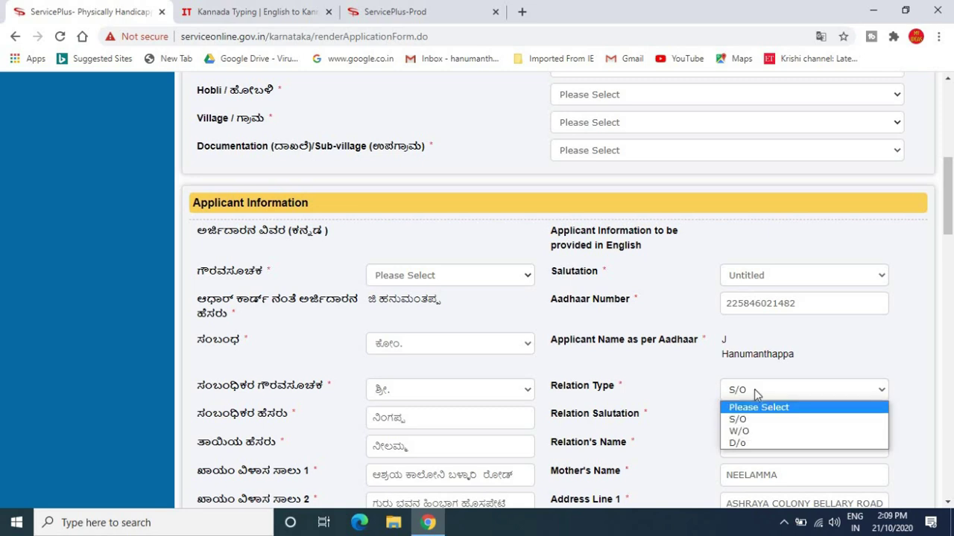
pyautogui.click(693, 407)
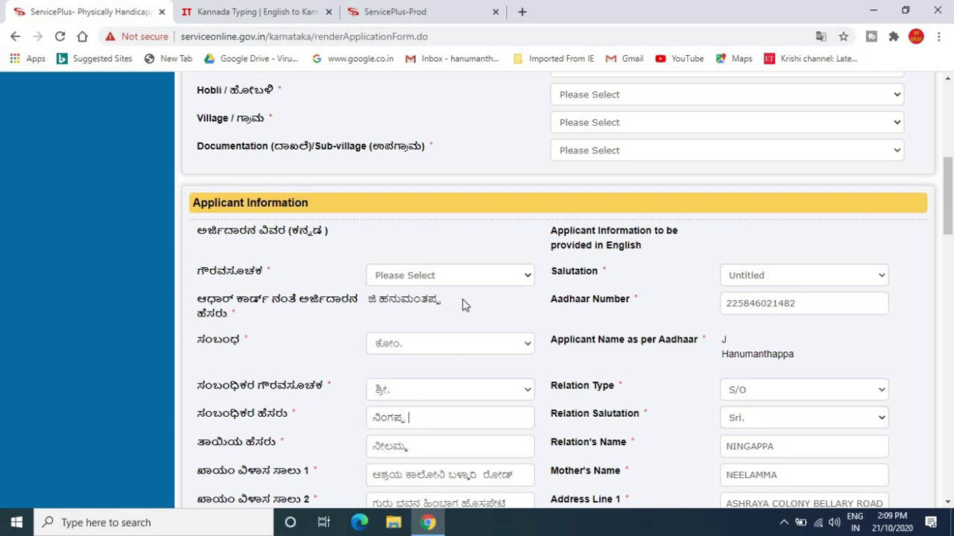
# Search Google for 'kannada typing' in a new tab, then close it to return to the converter.
pyautogui.click(520, 12)
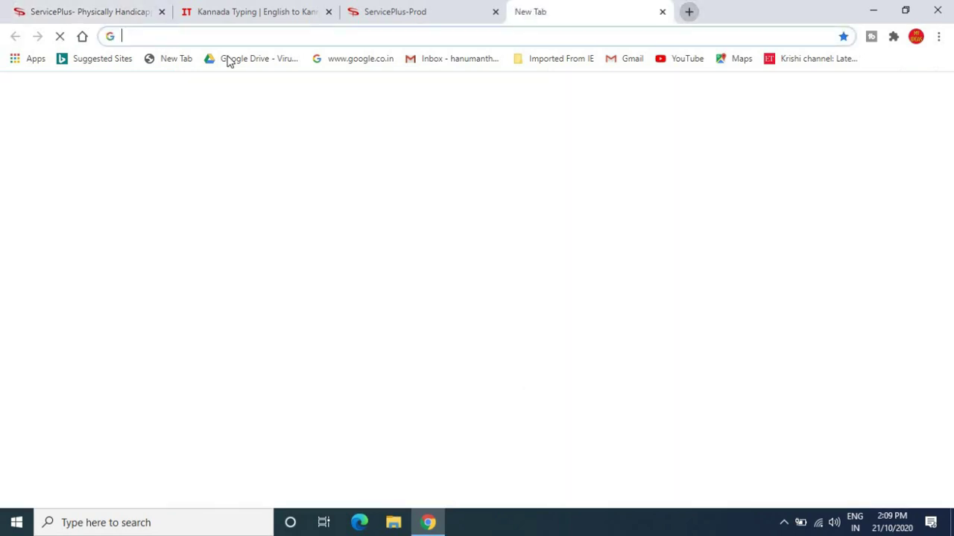
pyautogui.click(143, 42)
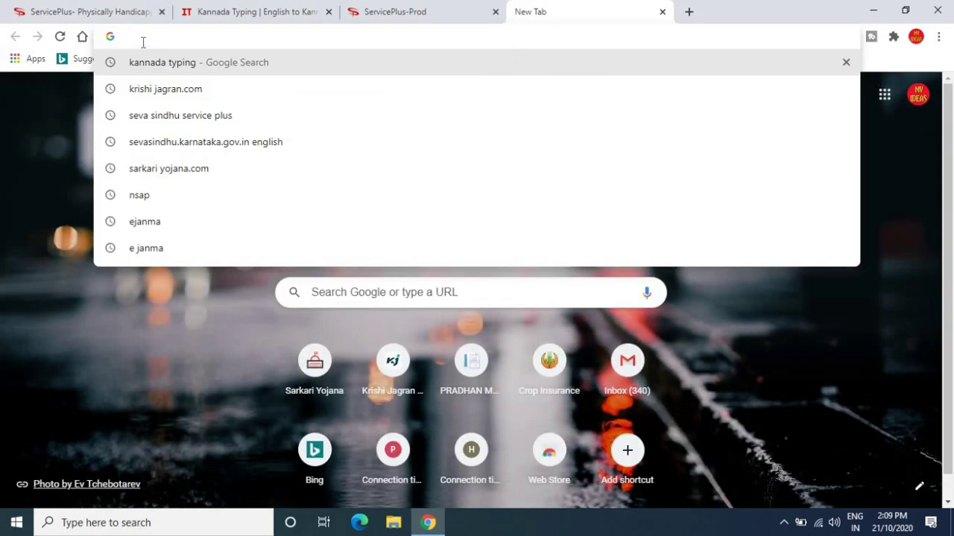
pyautogui.click(185, 66)
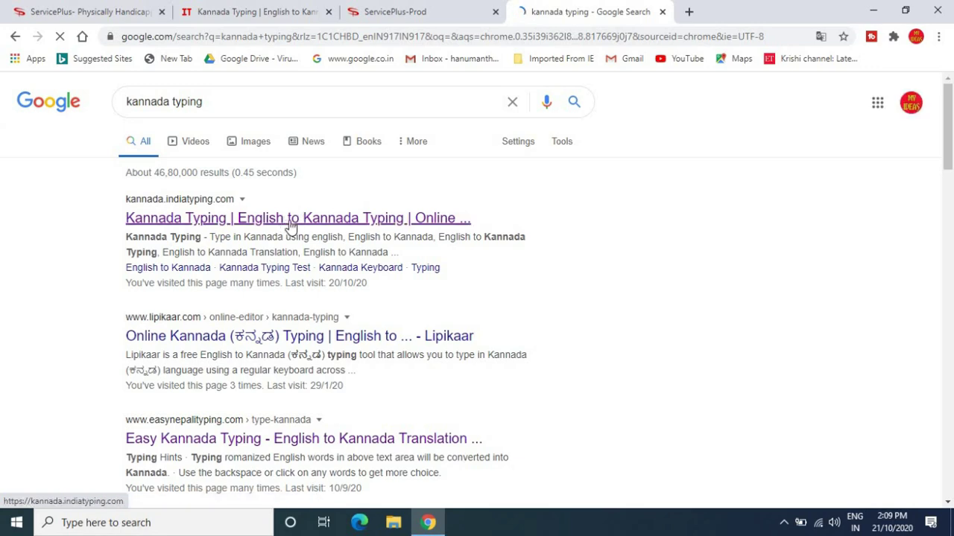
pyautogui.hotkey('ctrl', 'w')
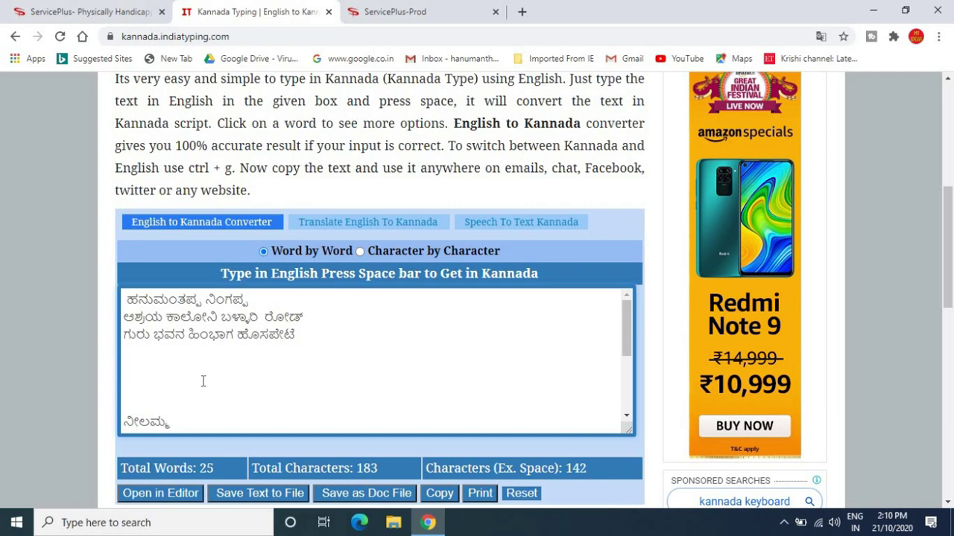
# Convert the applicant's name into Kannada script, then switch back to the ServicePlus form.
pyautogui.write('HANUMANTHAPPA')
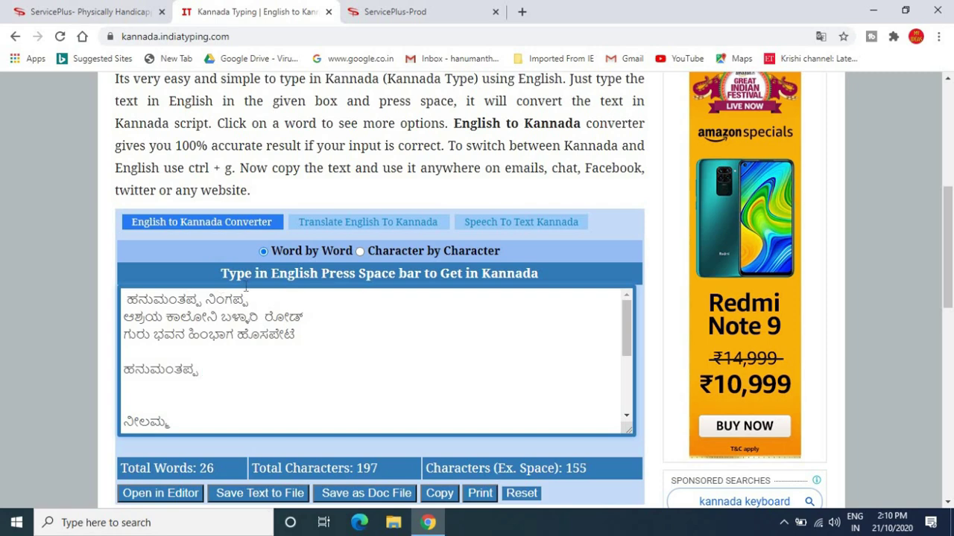
pyautogui.hotkey('ctrl', 'shift', 'Tab')
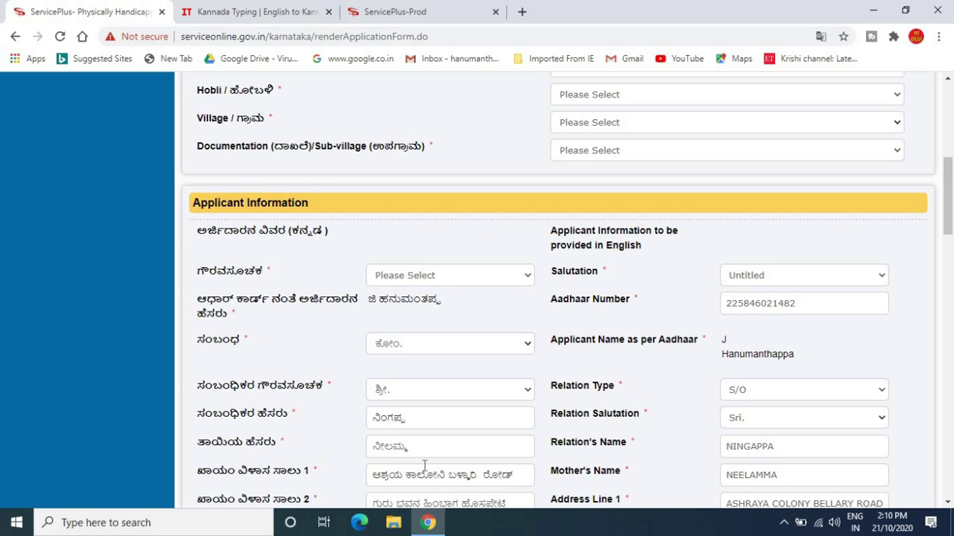
pyautogui.click(425, 417)
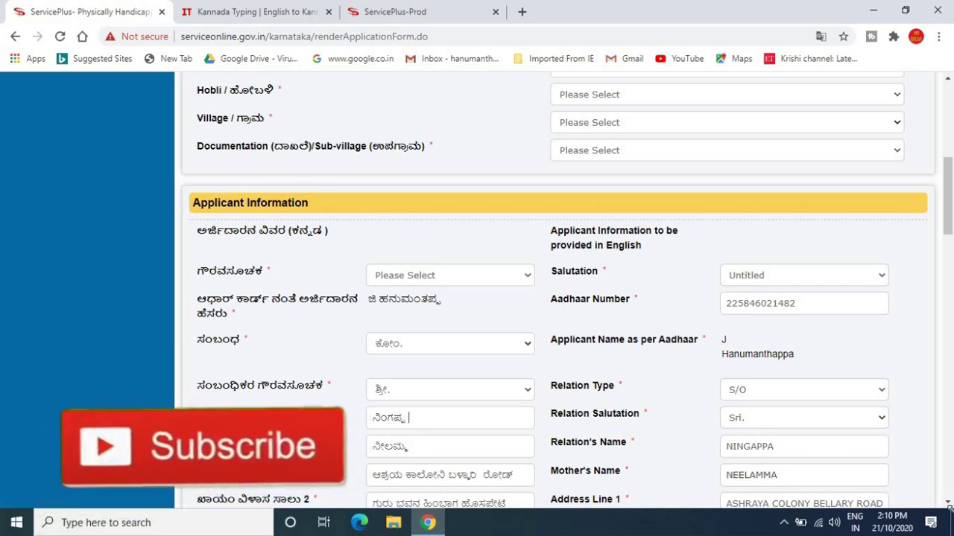
pyautogui.click(948, 503)
pyautogui.scroll(-4, 948, 503)
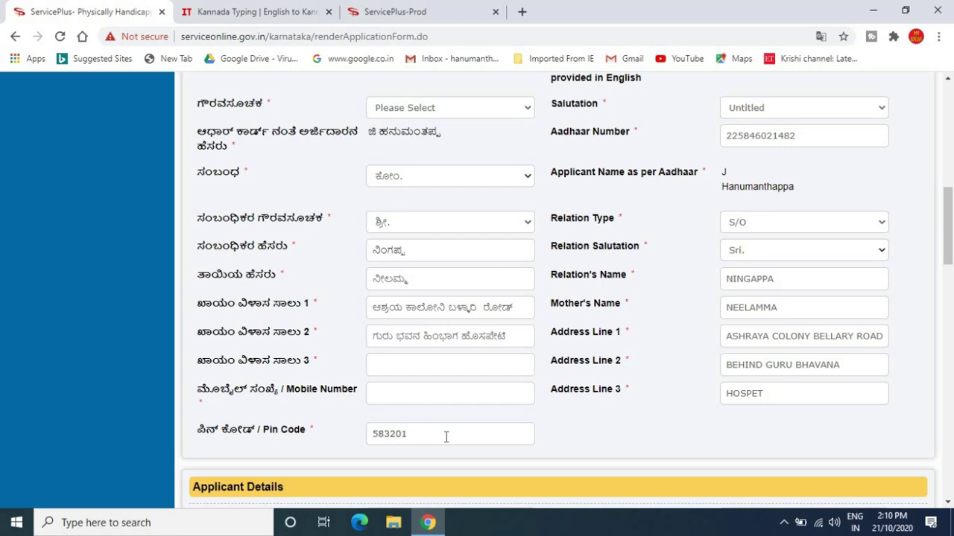
pyautogui.moveTo(948, 505); pyautogui.dragTo(948, 504)
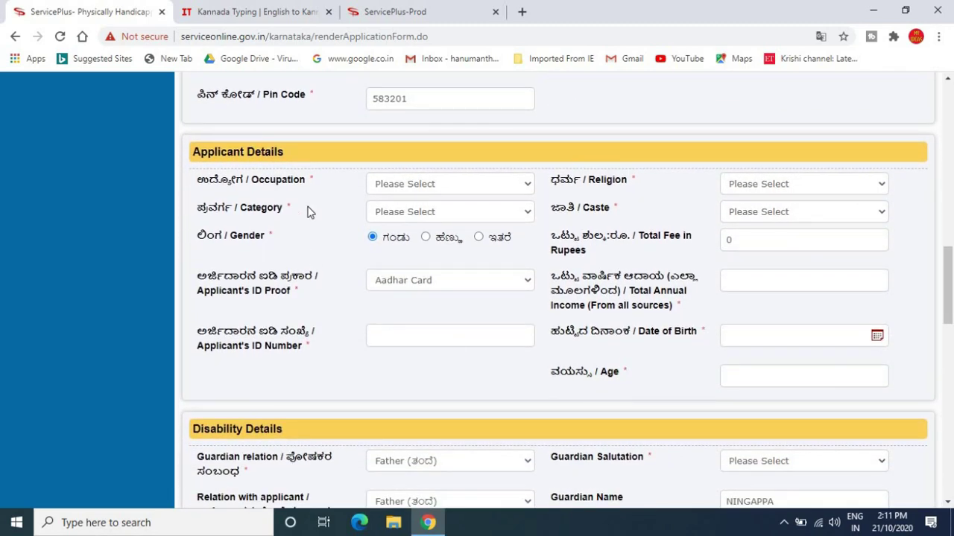
pyautogui.click(434, 186)
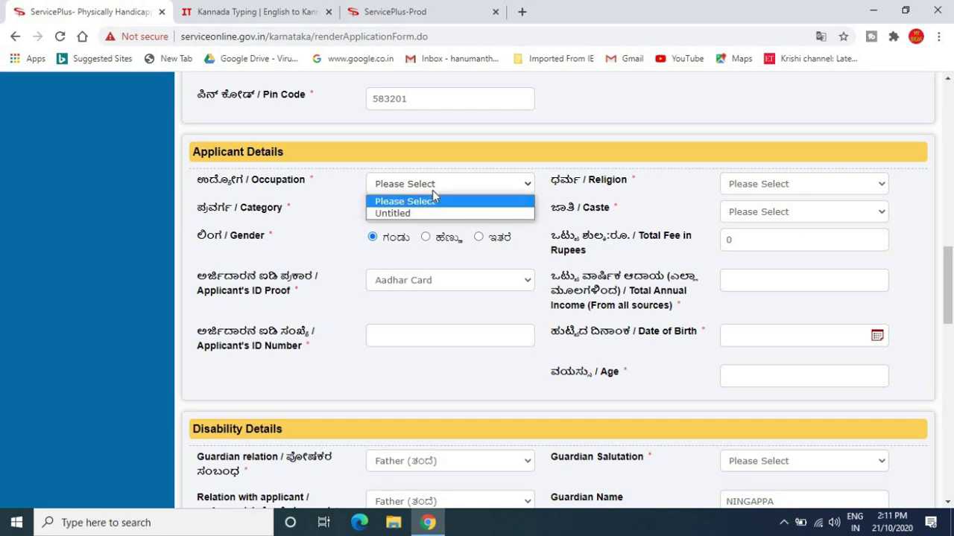
pyautogui.click(433, 191)
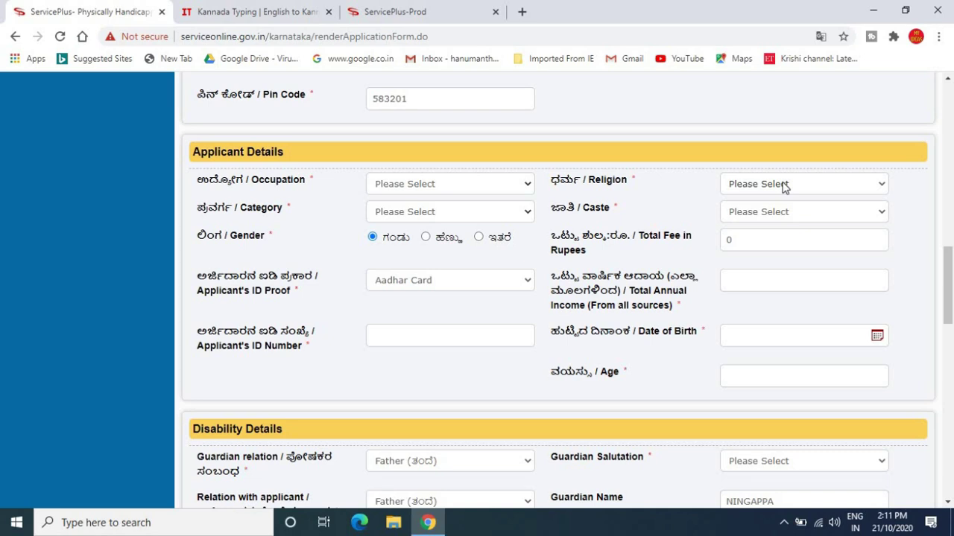
pyautogui.click(413, 214)
pyautogui.click(412, 213)
pyautogui.click(795, 217)
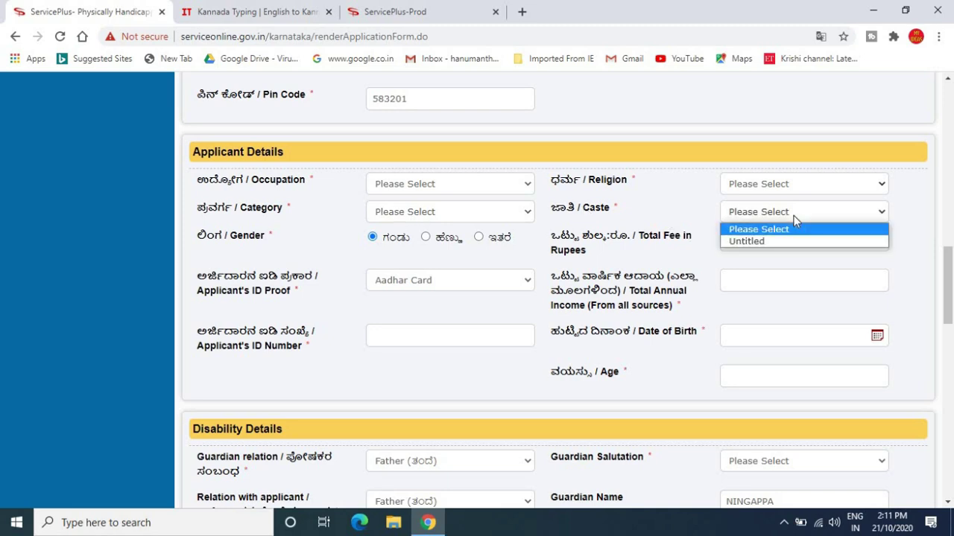
pyautogui.click(758, 229)
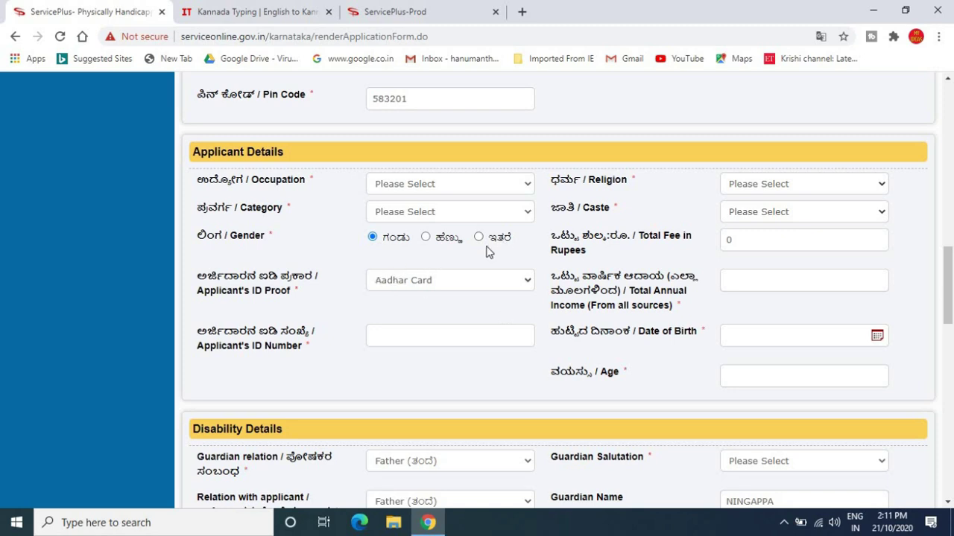
pyautogui.click(743, 241)
pyautogui.click(457, 283)
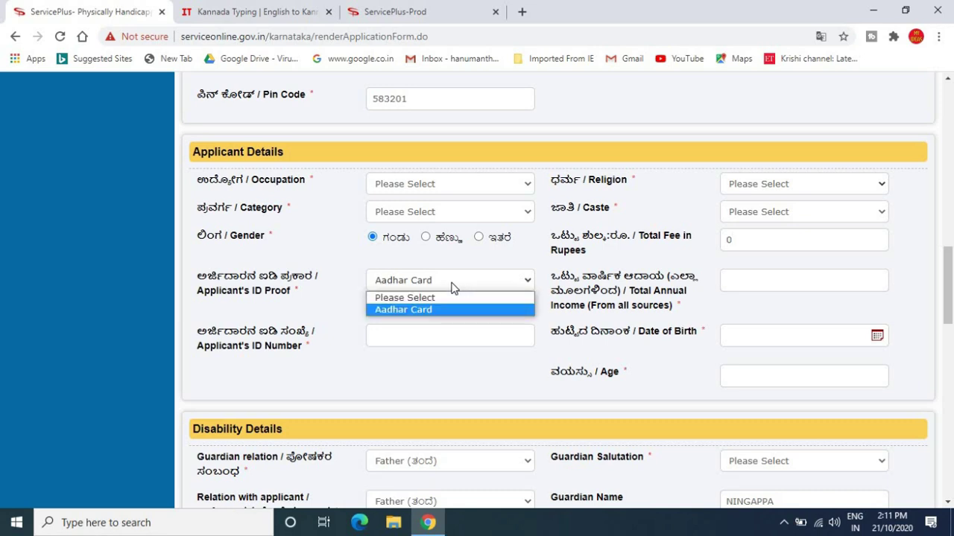
pyautogui.click(421, 311)
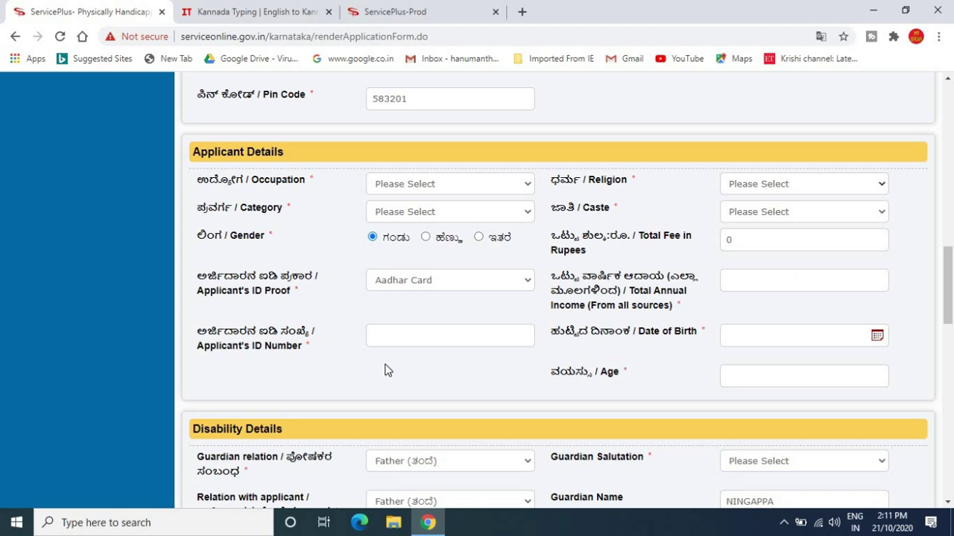
pyautogui.click(401, 336)
pyautogui.click(875, 340)
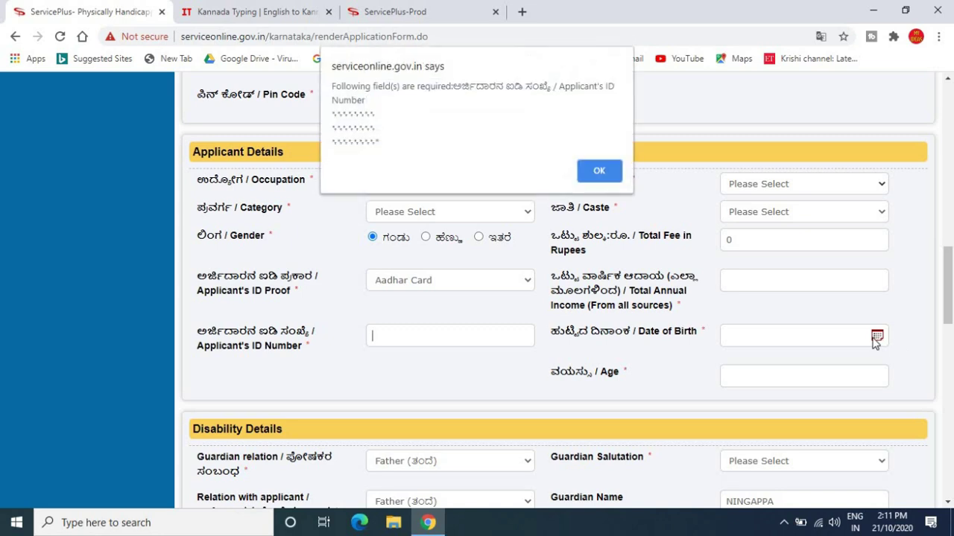
pyautogui.click(602, 171)
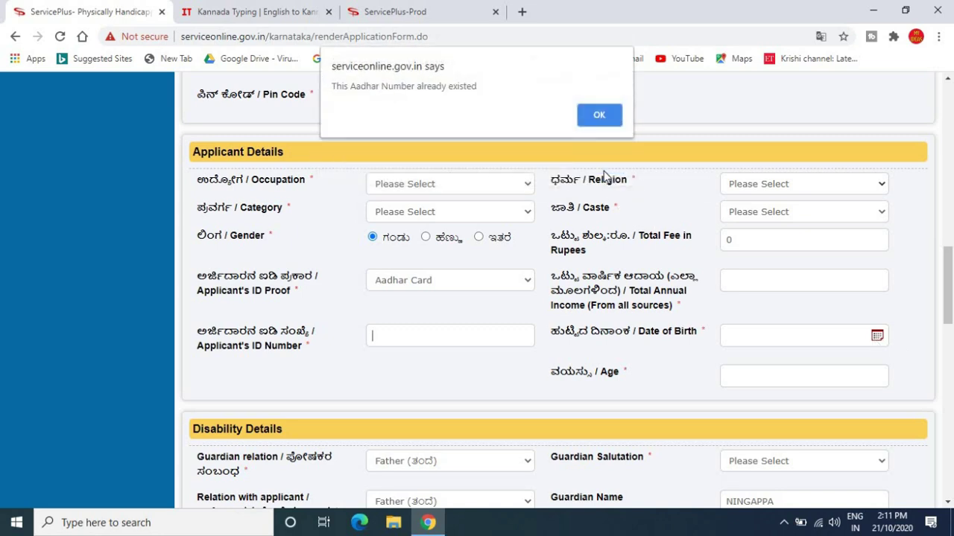
pyautogui.click(596, 127)
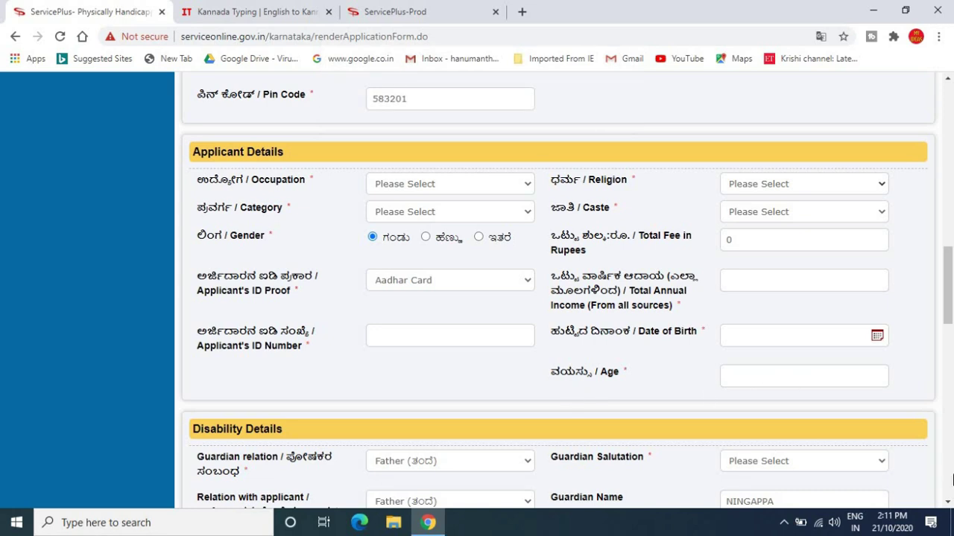
# Scroll to Disability Details and review the Guardian relation and Guardian Salutation choices unchanged.
pyautogui.moveTo(947, 504); pyautogui.dragTo(948, 504)
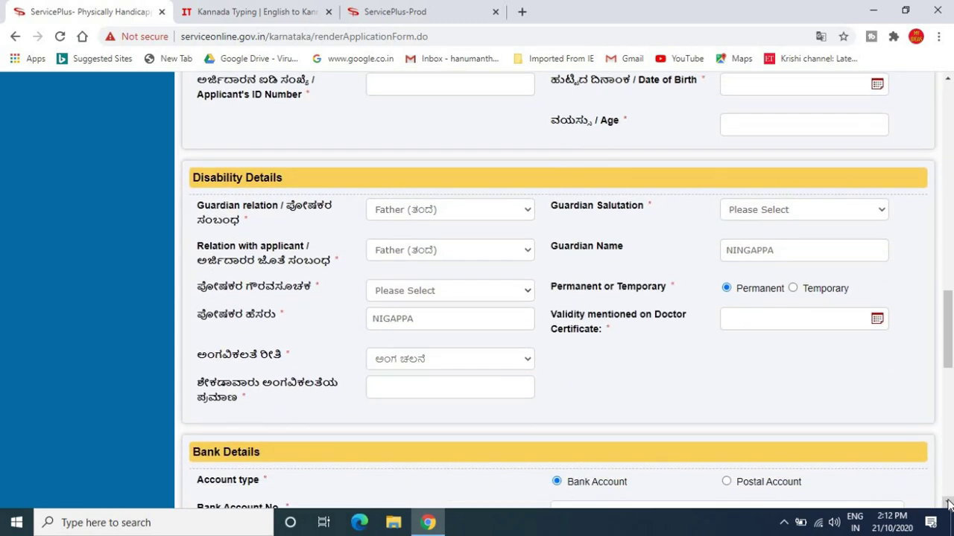
pyautogui.click(444, 213)
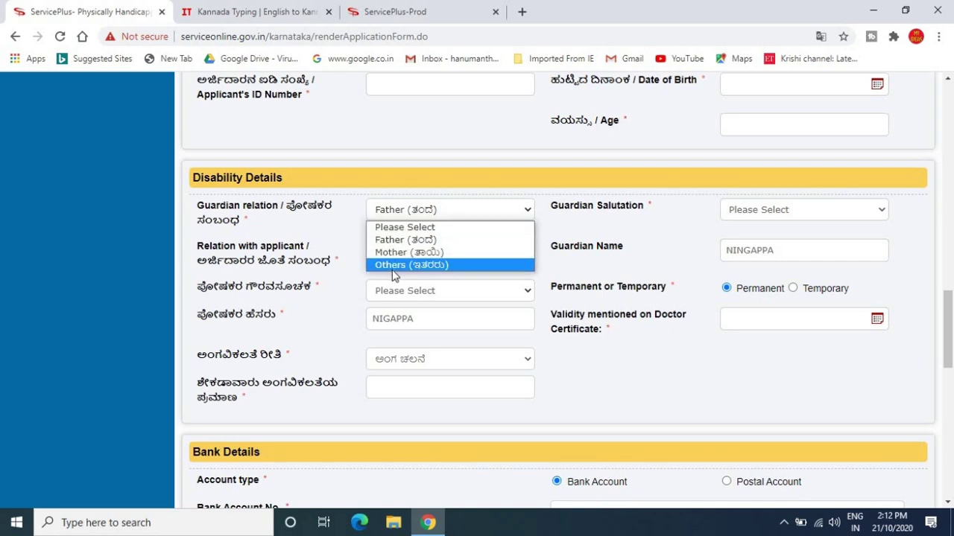
pyautogui.click(757, 214)
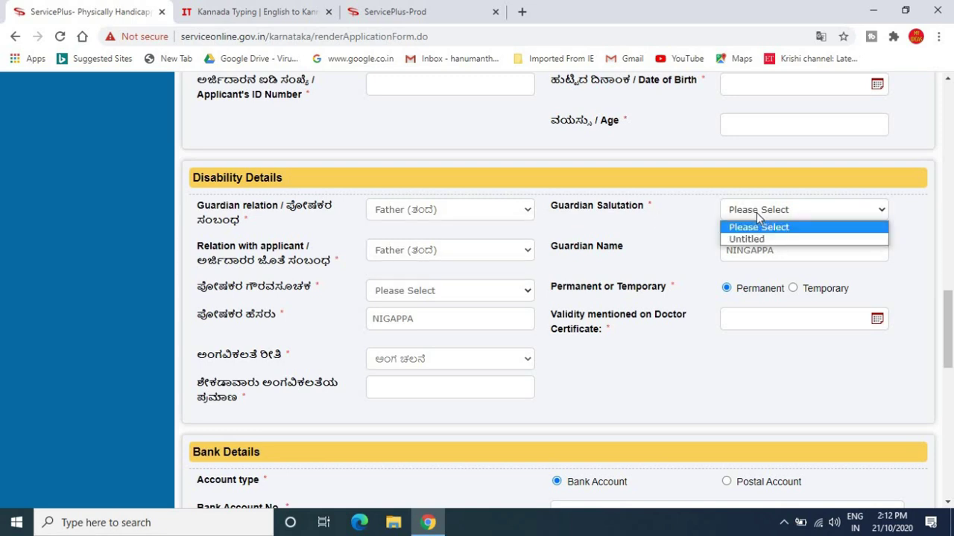
pyautogui.click(757, 215)
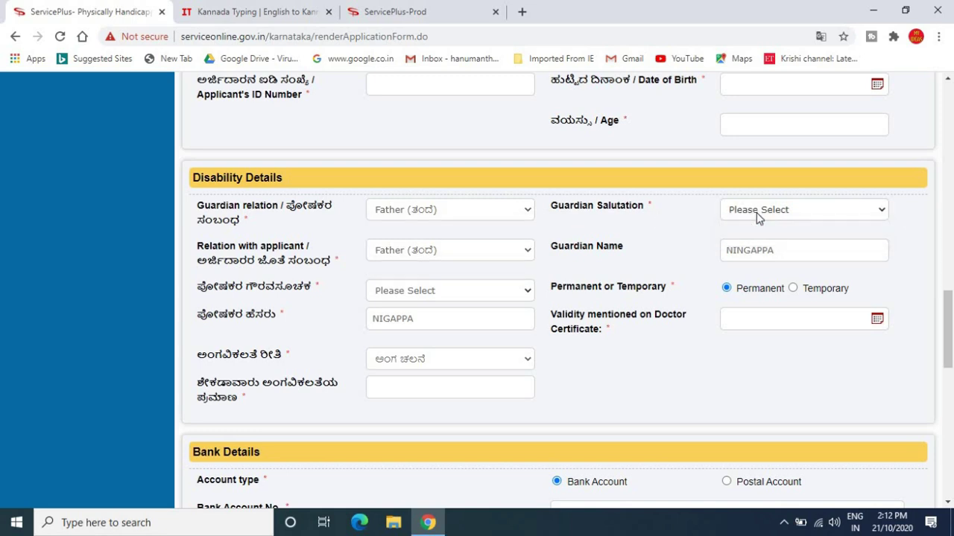
# Keep Father as the relation with applicant and leave the guardian honorific unchanged.
pyautogui.click(457, 254)
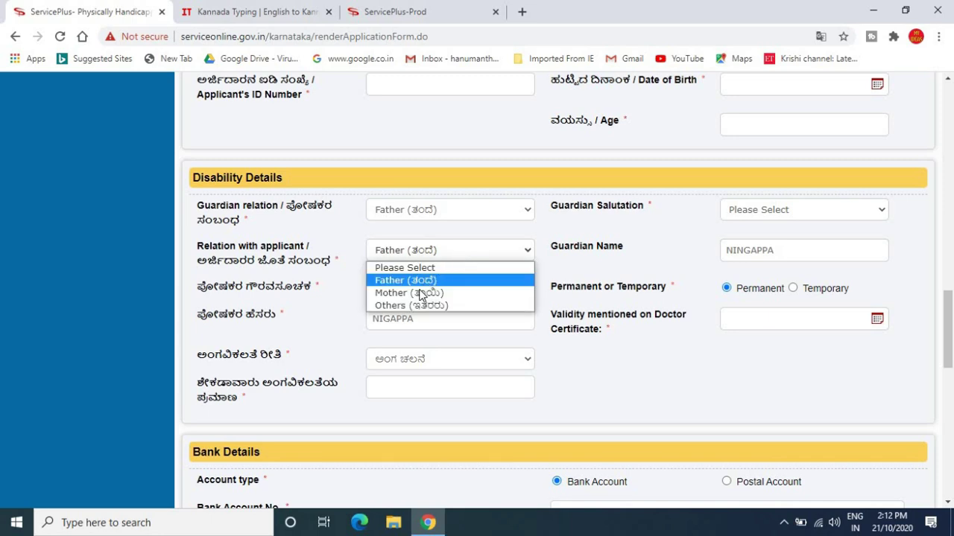
pyautogui.click(449, 237)
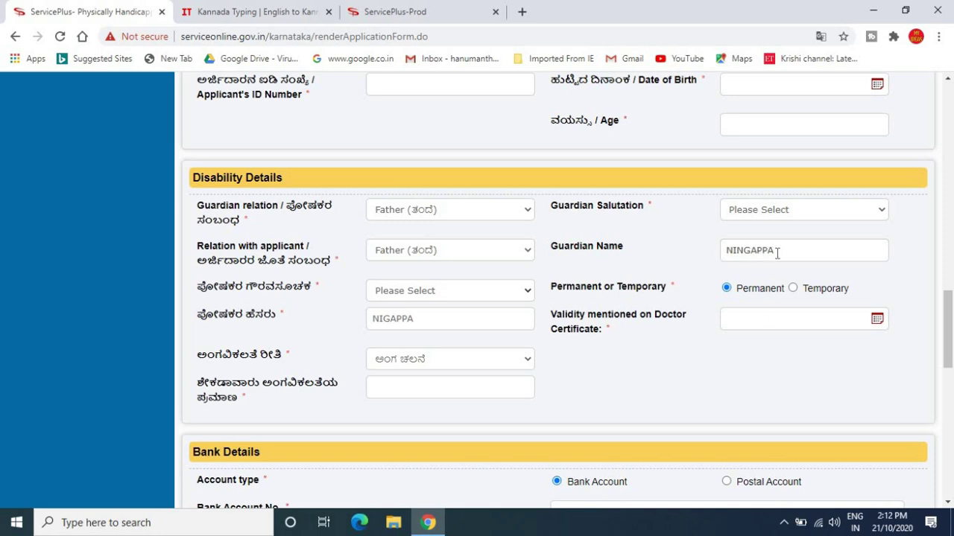
pyautogui.click(445, 298)
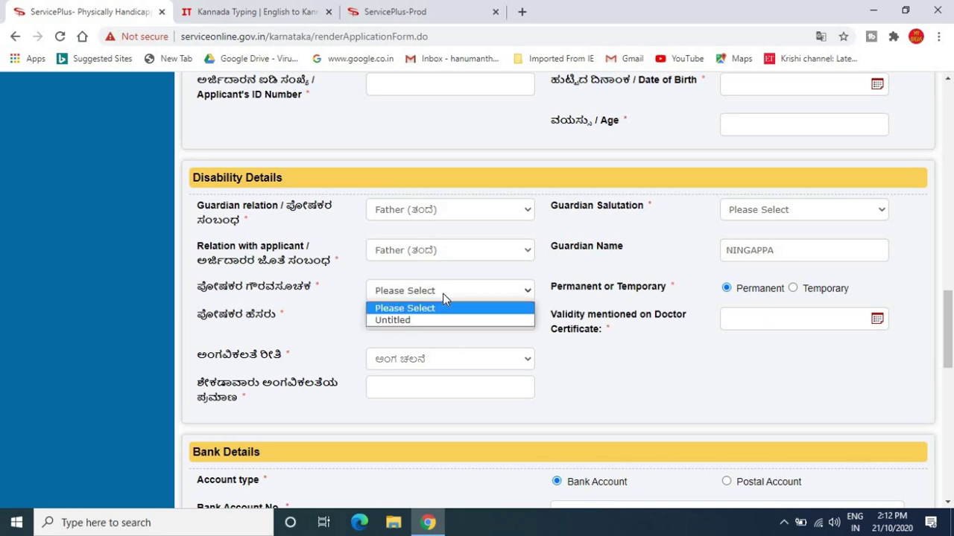
pyautogui.click(442, 293)
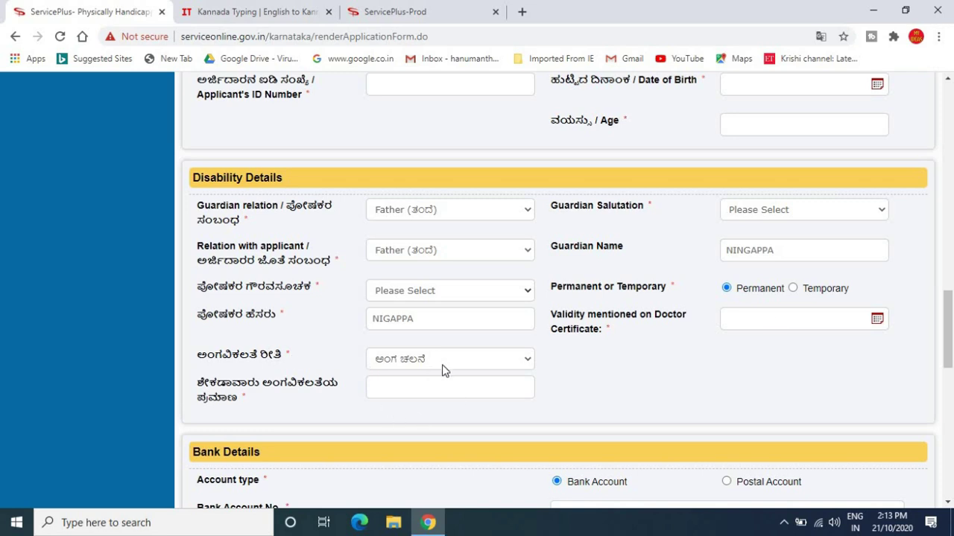
# Keep disability type ಅಂಗ ಚಲನೆ and scroll down to Bank Details and Bank IFSC.
pyautogui.click(528, 361)
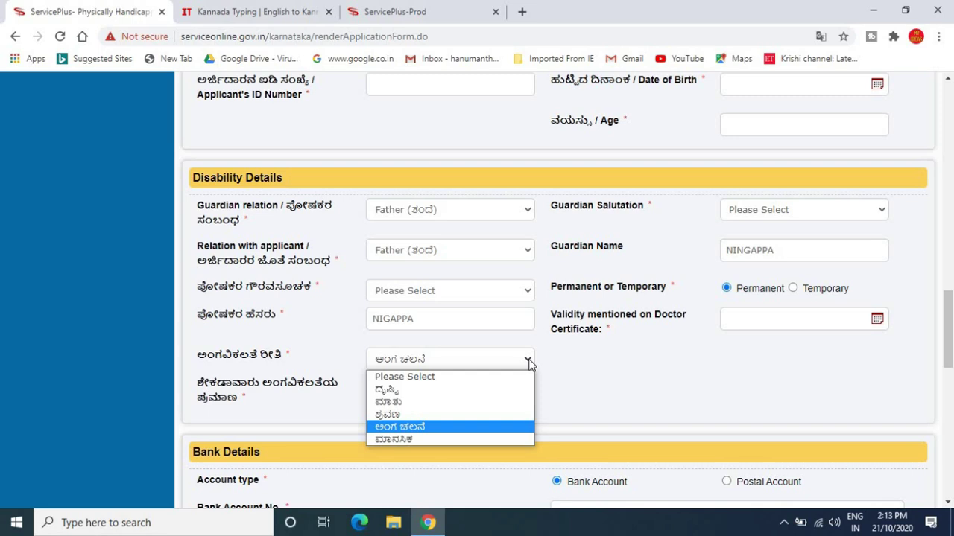
pyautogui.click(529, 363)
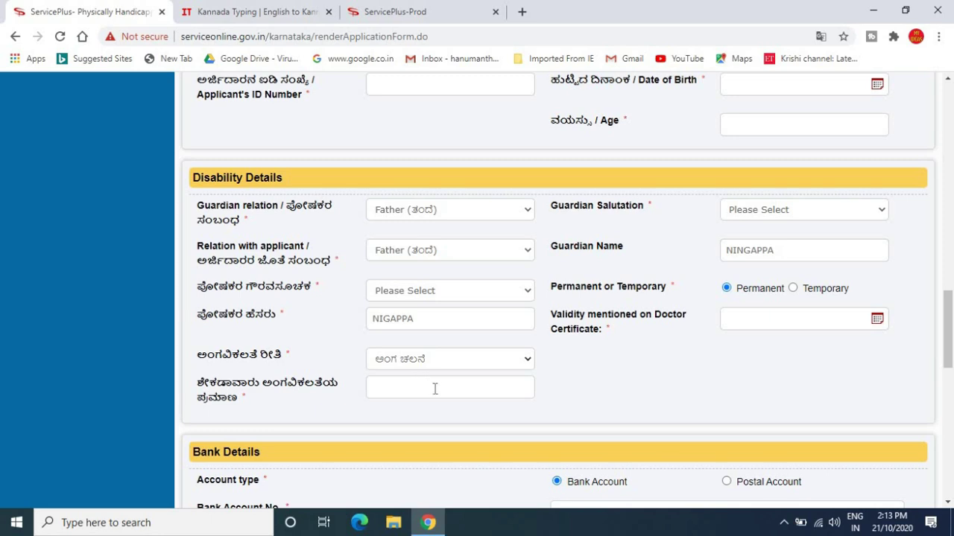
pyautogui.click(948, 503)
pyautogui.scroll(-8, 949, 504)
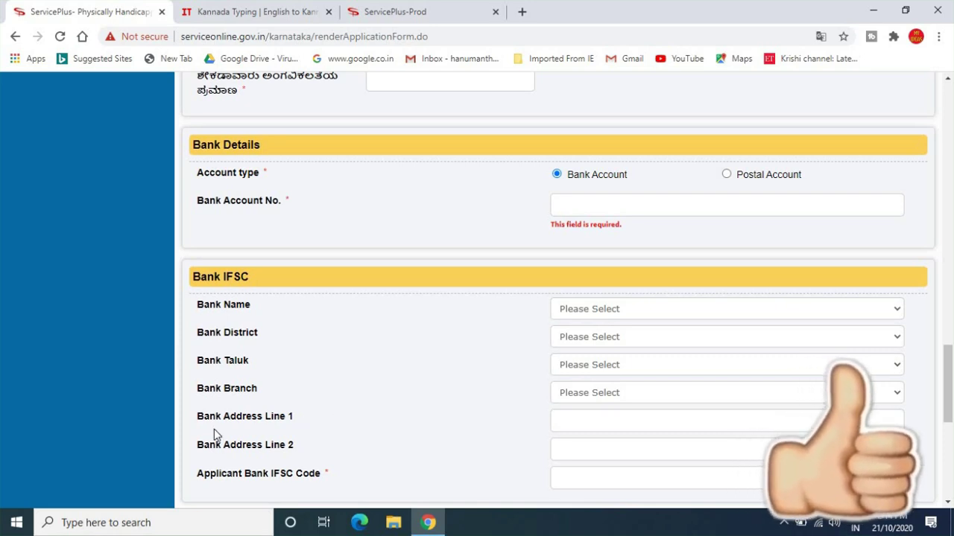
# Scroll past Bank IFSC to Additional Details and the word verification captcha.
pyautogui.scroll(-1, 115, 424)
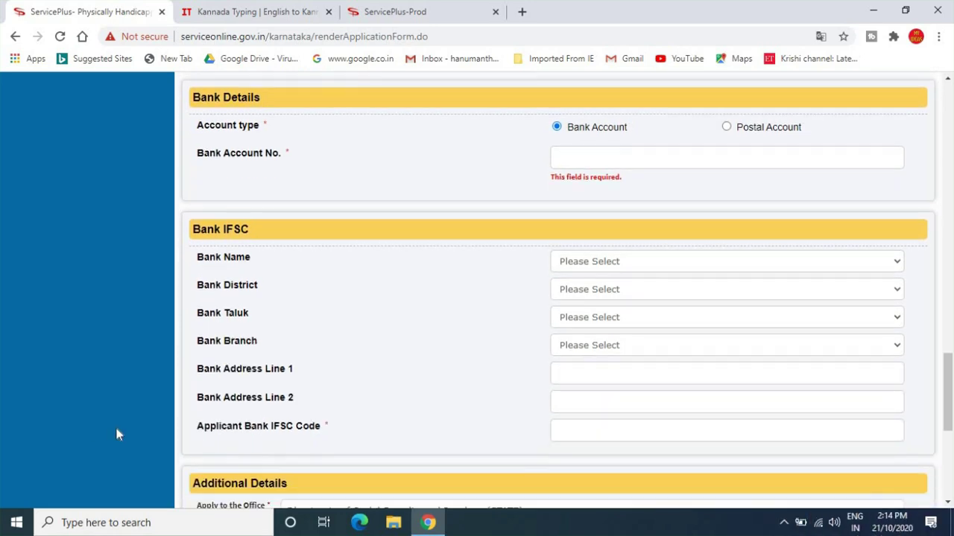
pyautogui.scroll(-3, 116, 430)
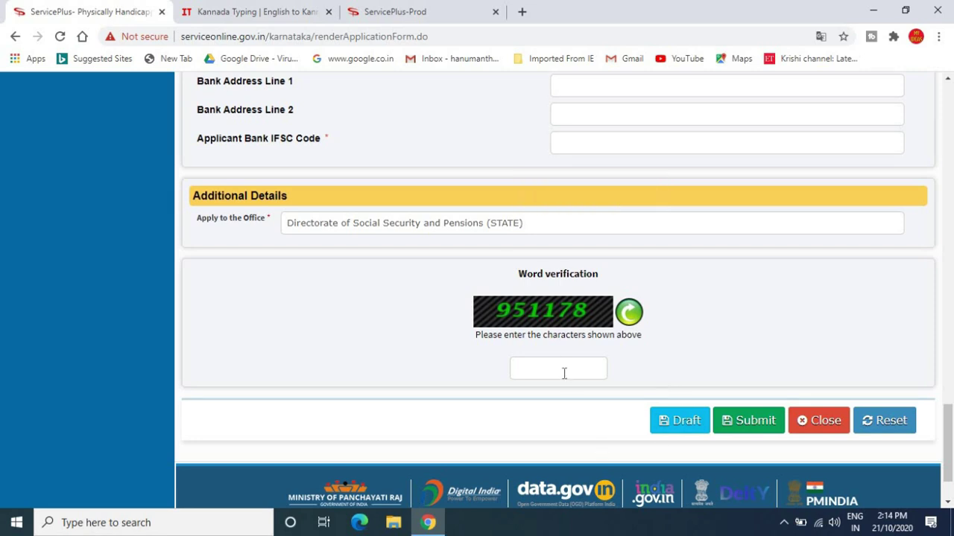
# Enter the digits shown in the captcha image into the word verification box.
pyautogui.write('951178')
# Scroll back to the top of the form at the JanaSevaka Section.
pyautogui.moveTo(947, 82); pyautogui.dragTo(947, 84)
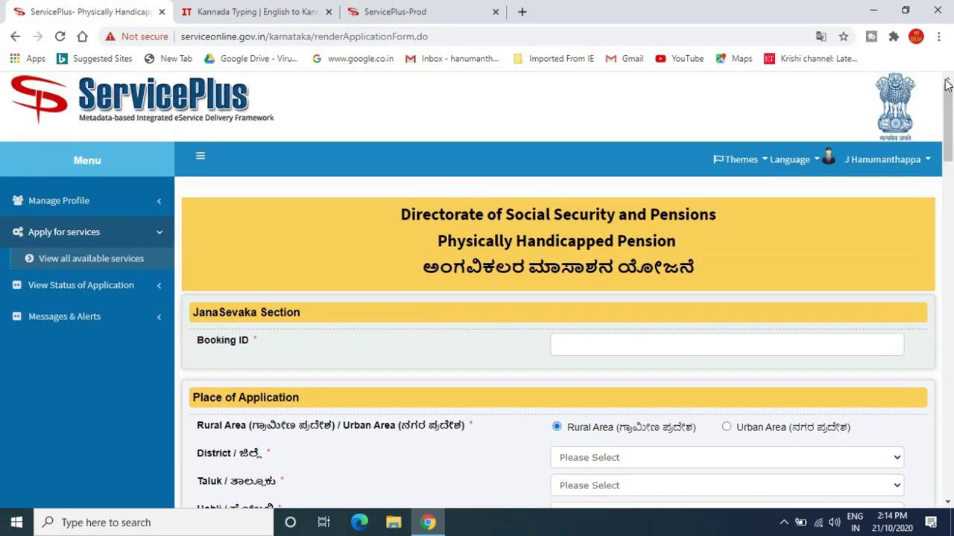